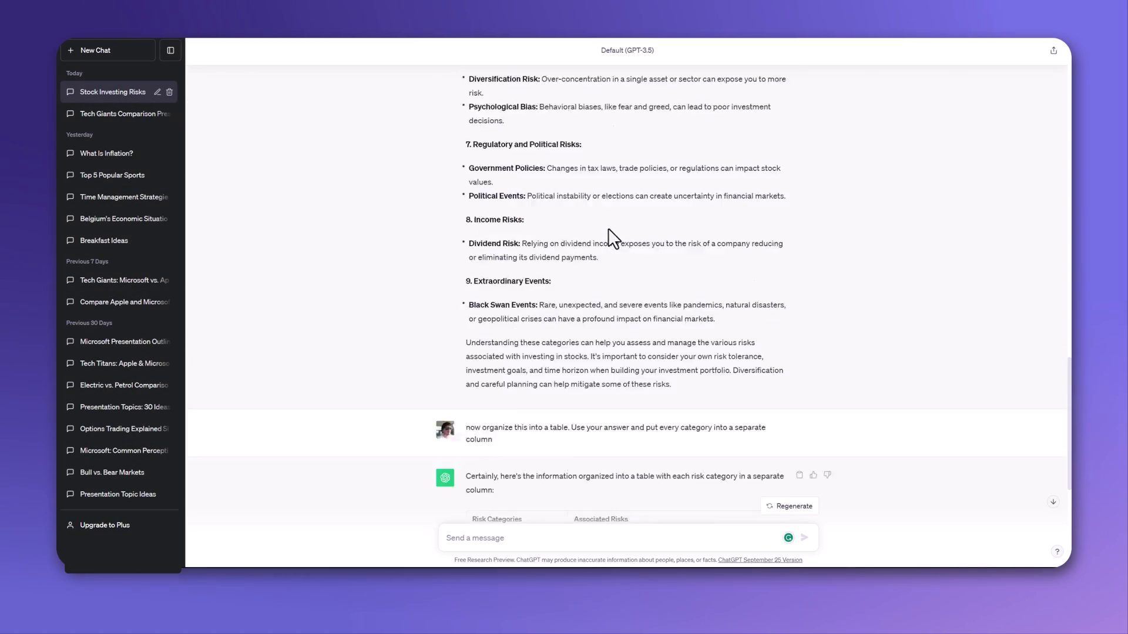
In a fresh chat, ask 'what are the risks when investing into stocks?' and review the 13 listed risks.
scroll(611, 249, "down", 10)
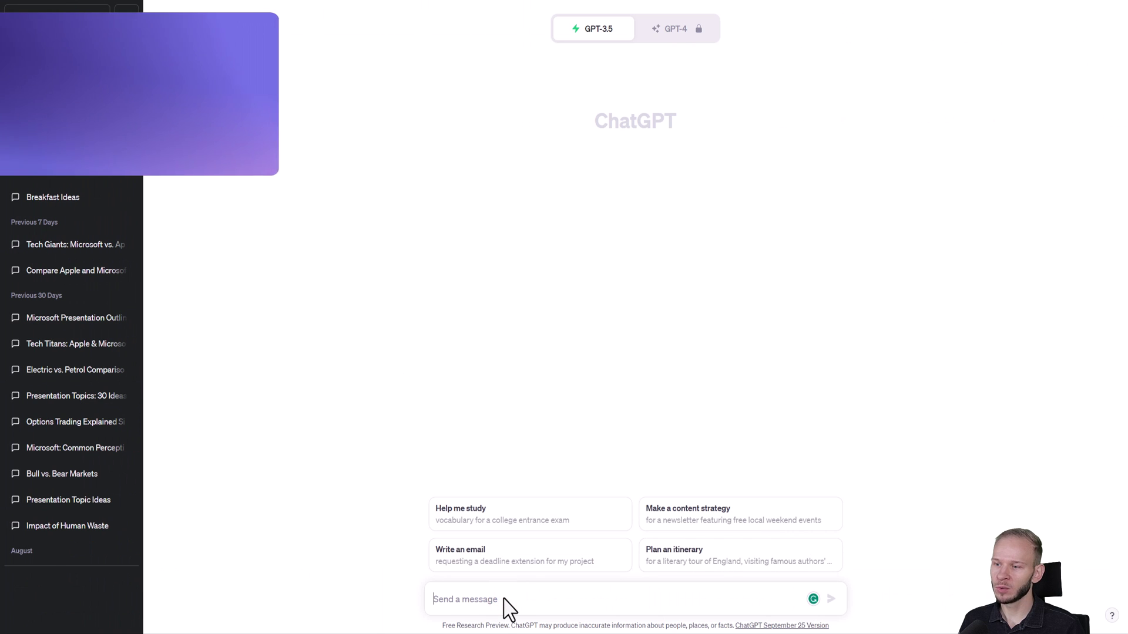
type("what a")
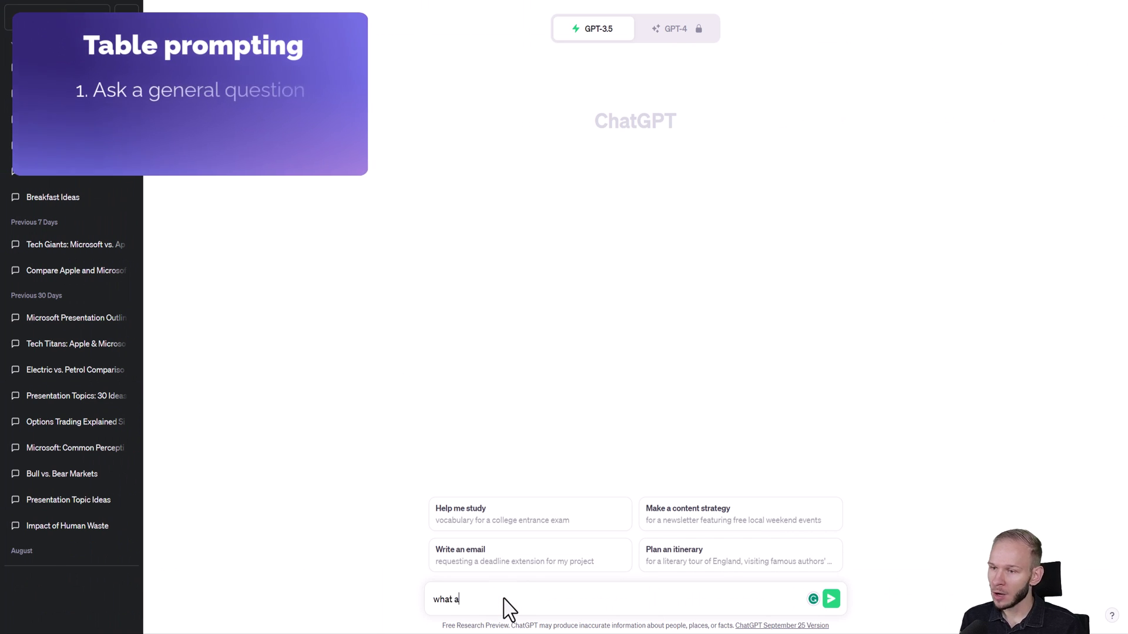
type("re the risks when investing into stocks?")
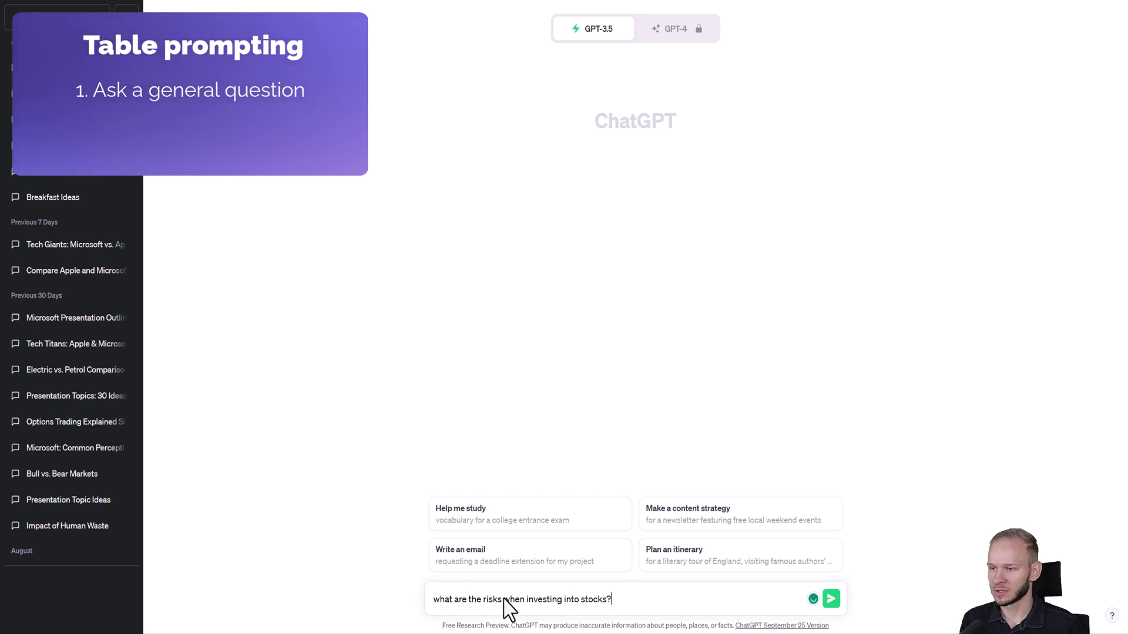
key("Return")
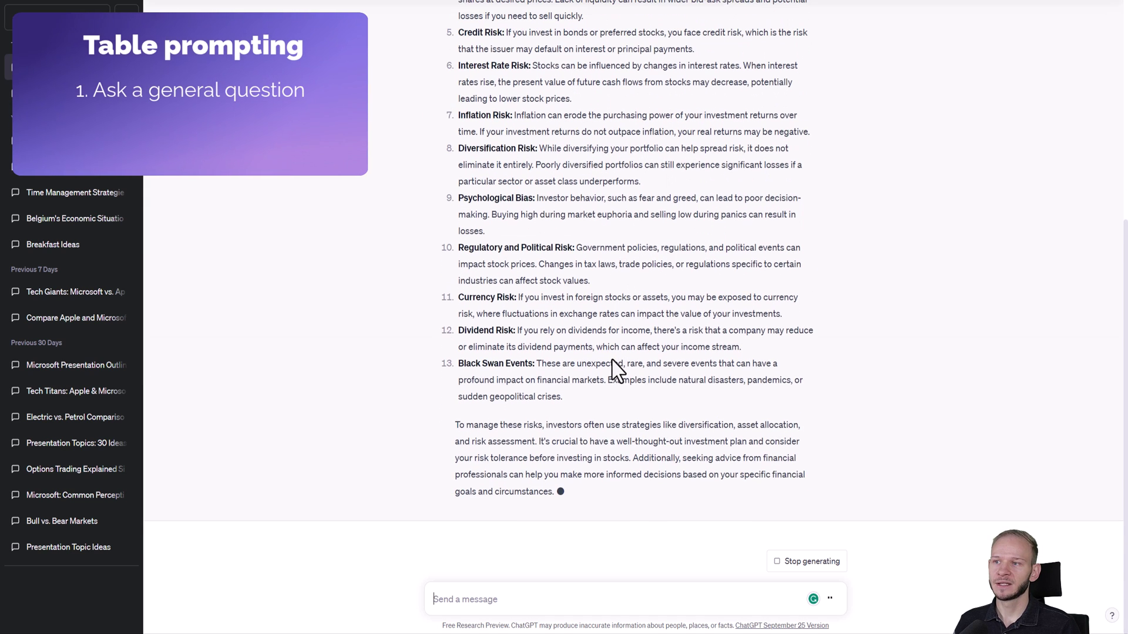
scroll(624, 344, "up", 4)
scroll(624, 344, "up", 1)
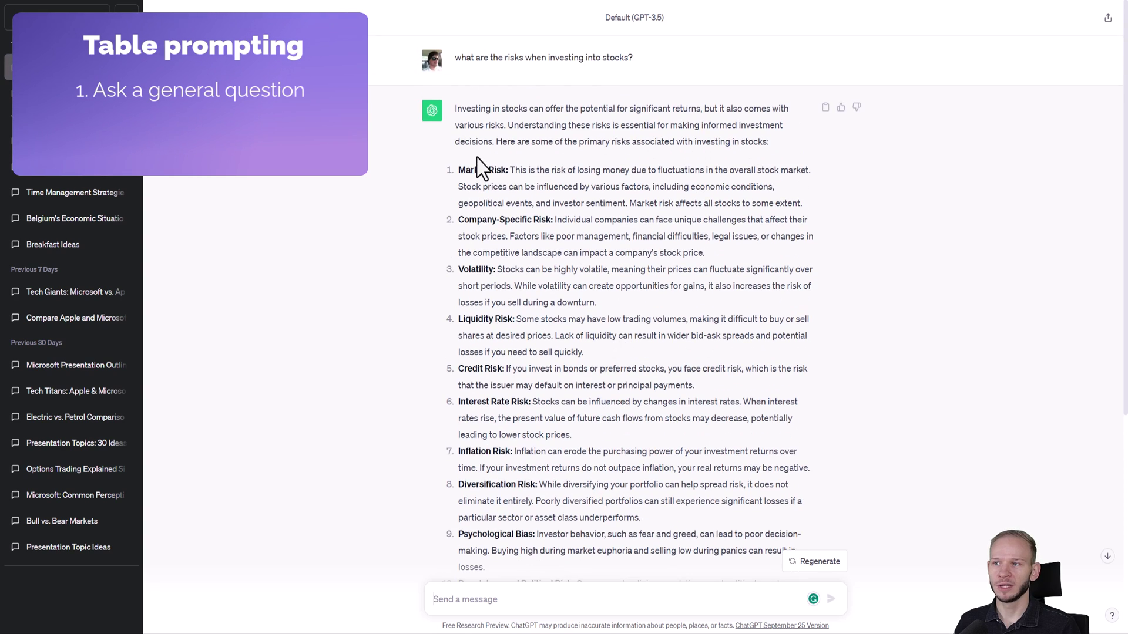
scroll(480, 169, "down", 5)
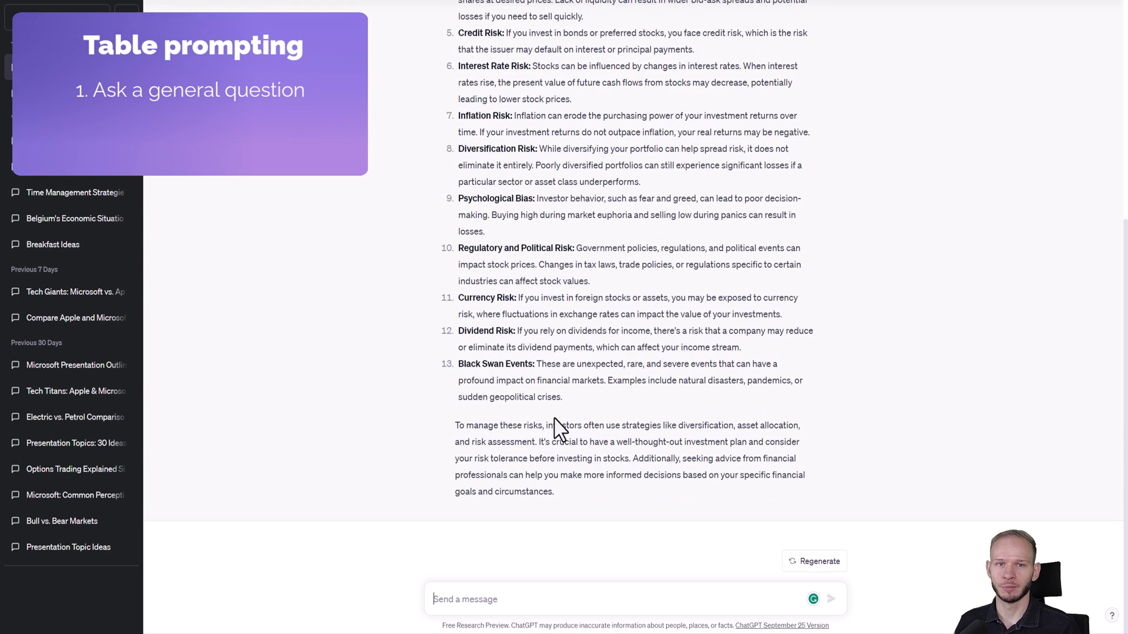
scroll(555, 387, "up", 5)
scroll(554, 372, "down", 5)
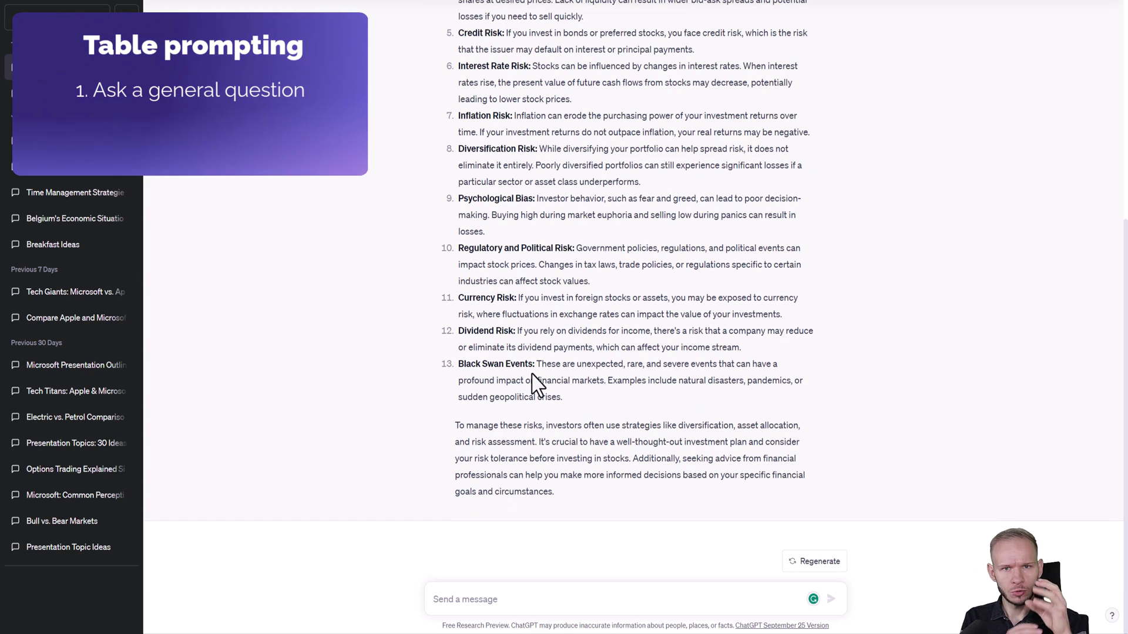
Ask ChatGPT to group those risks into categories and review the nine-category answer, from Market to Extraordinary Events.
type("what are the ")
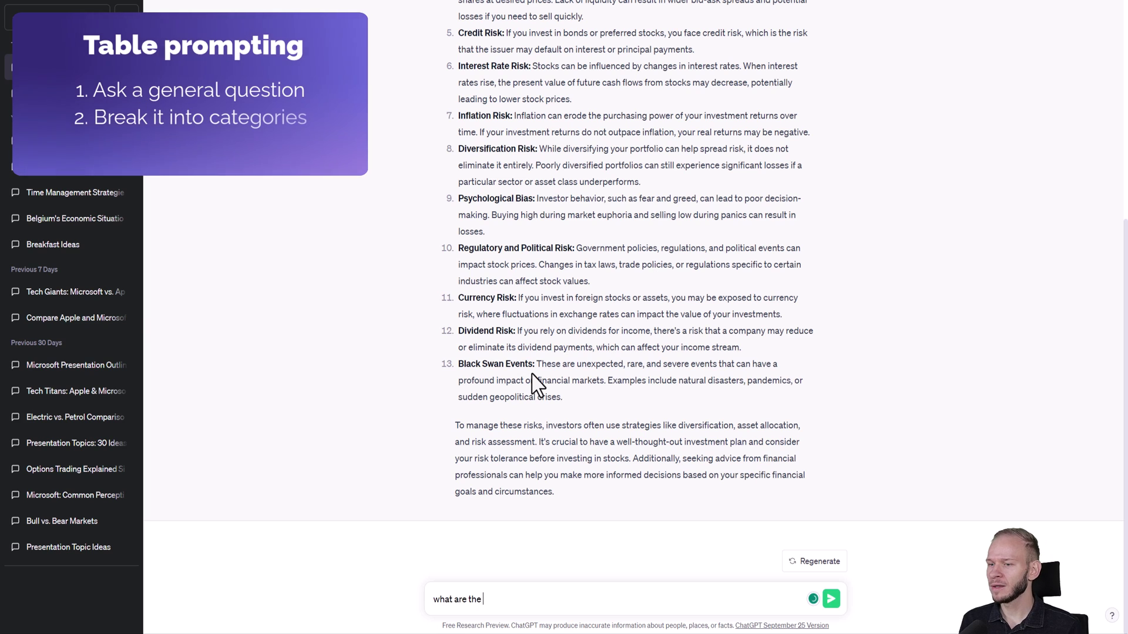
type("categories you could breat")
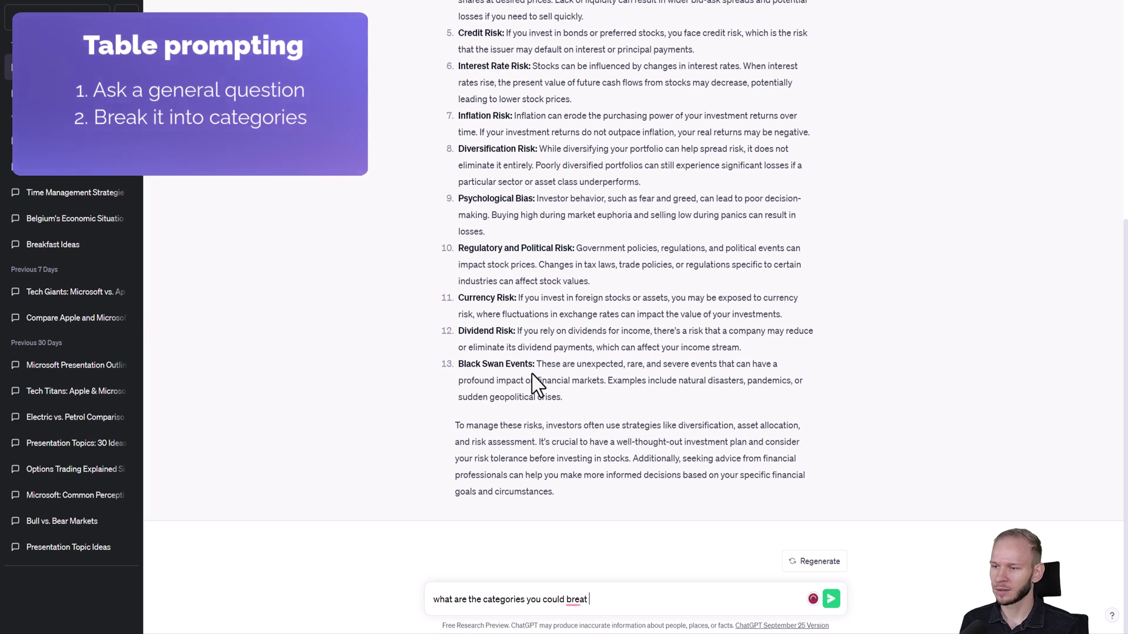
key("BackSpace")
key("BackSpace")
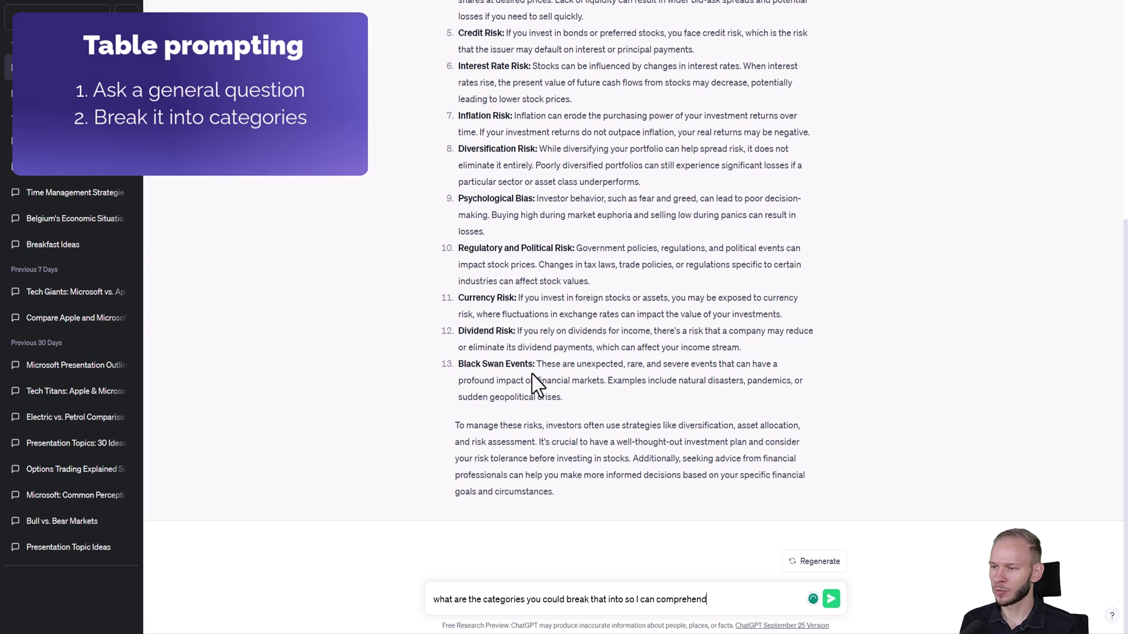
key("Return")
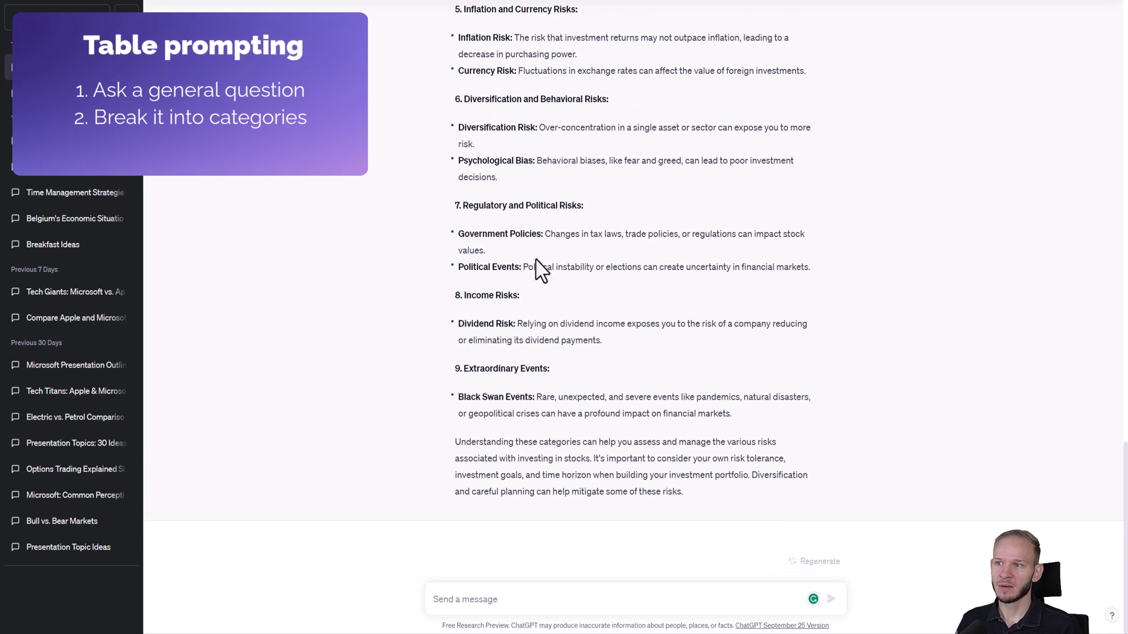
scroll(500, 368, "up", 4)
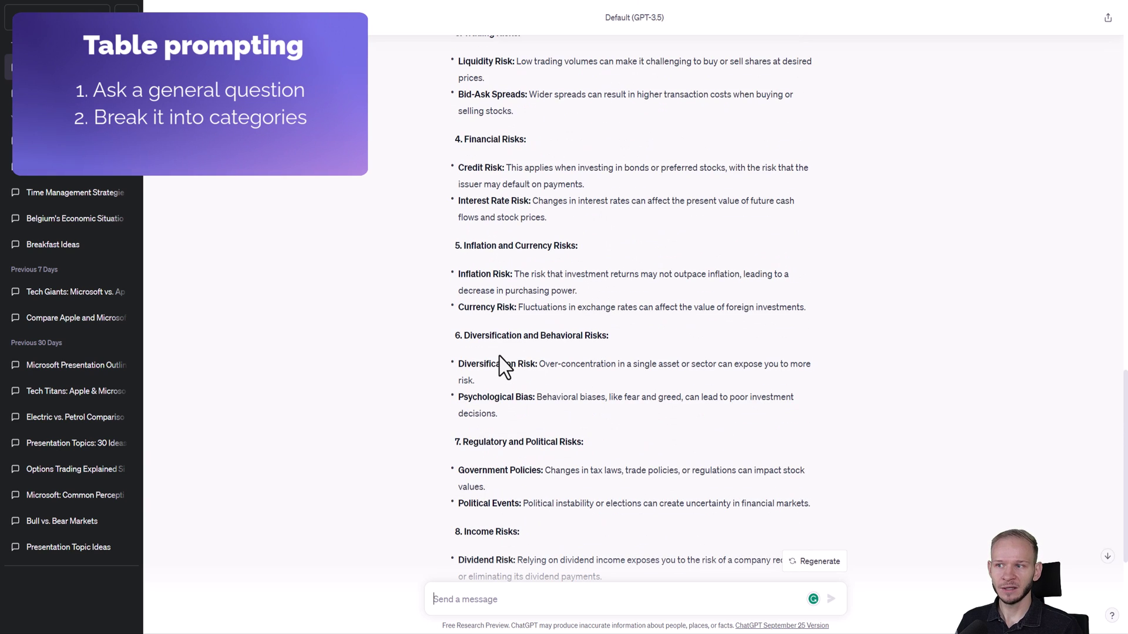
scroll(482, 200, "up", 4)
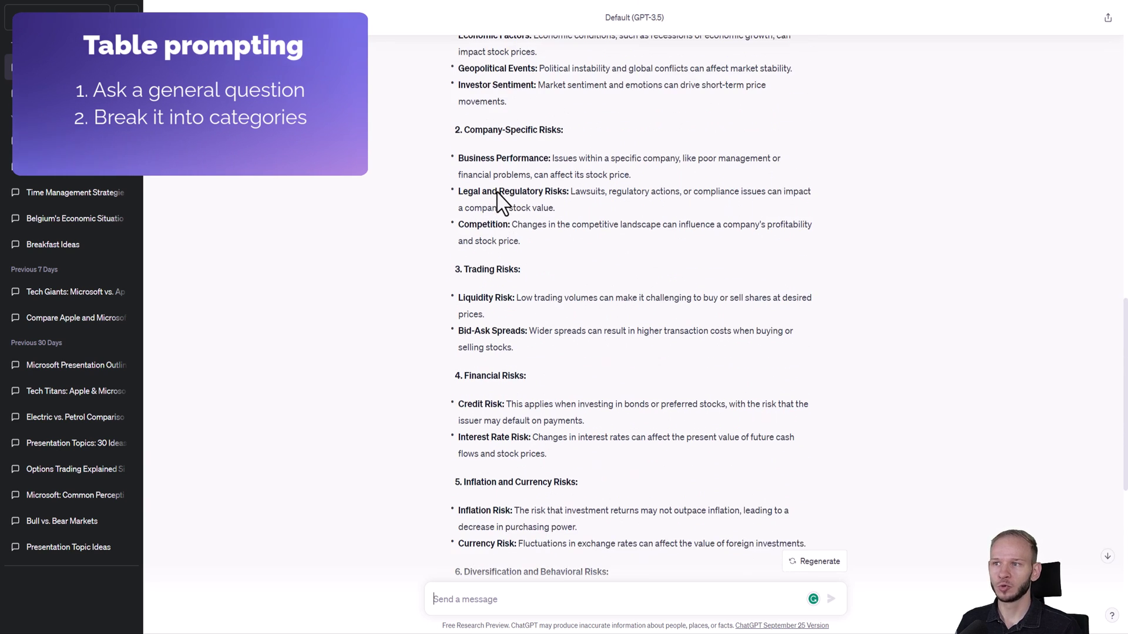
scroll(498, 199, "down", 8)
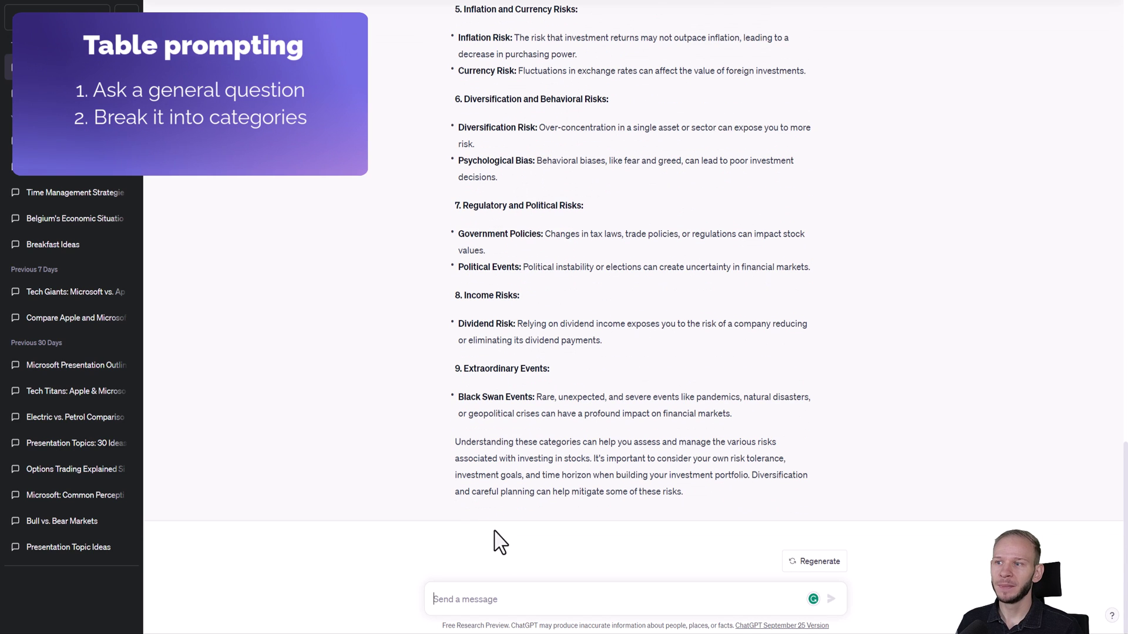
scroll(496, 398, "up", 8)
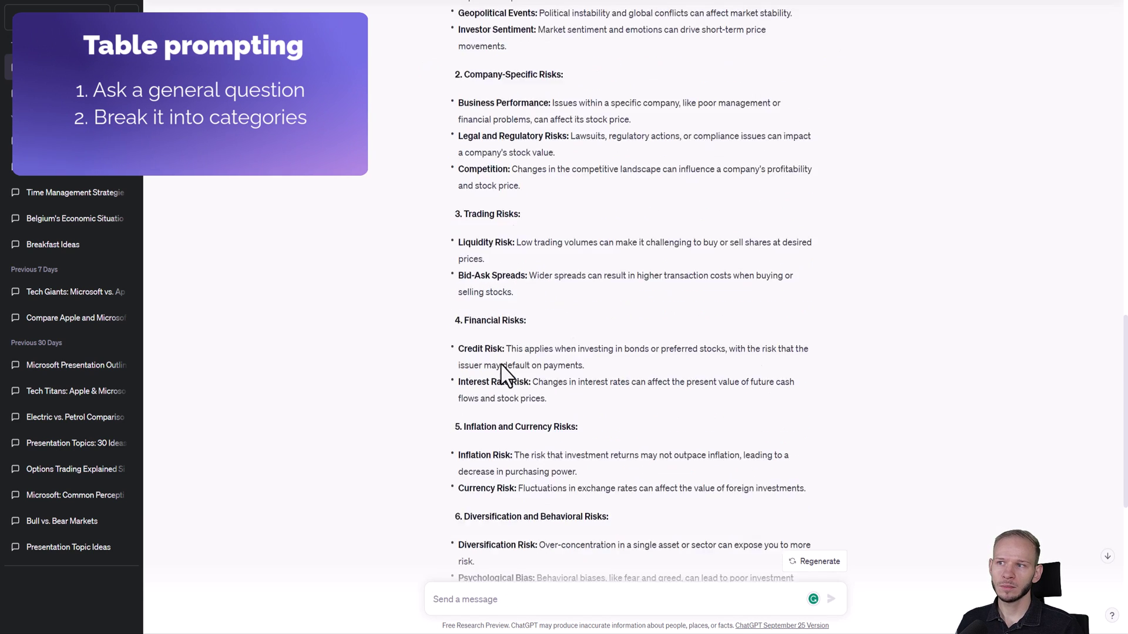
scroll(508, 378, "down", 8)
left_click(520, 590)
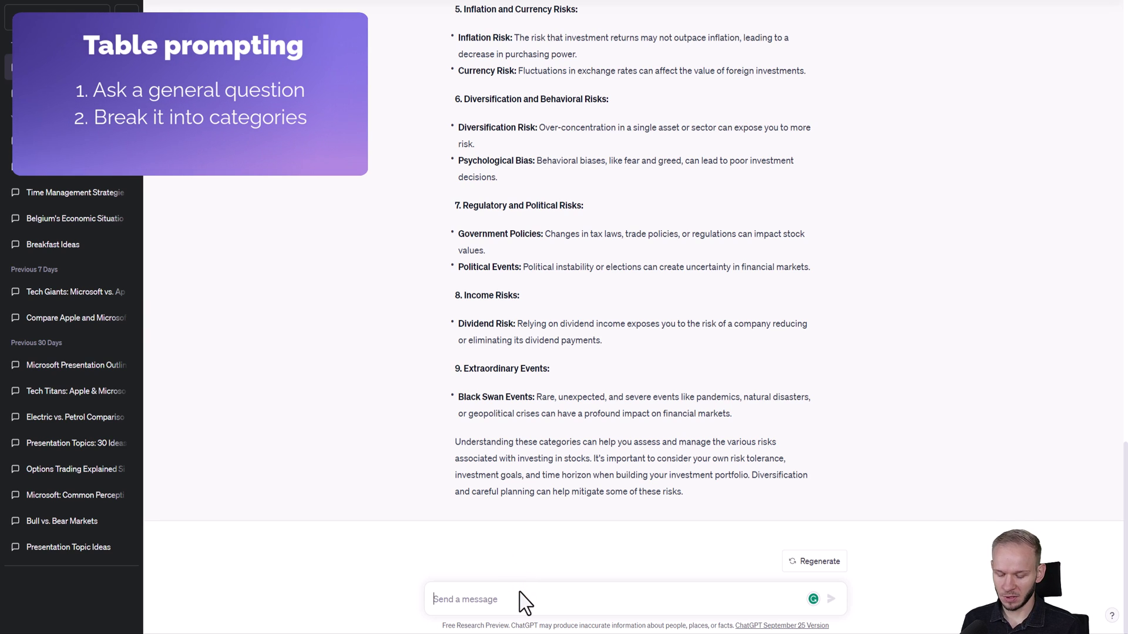
Ask ChatGPT to organize the risk categories into a table with a column for each category's risks.
type("now organize this into a ta")
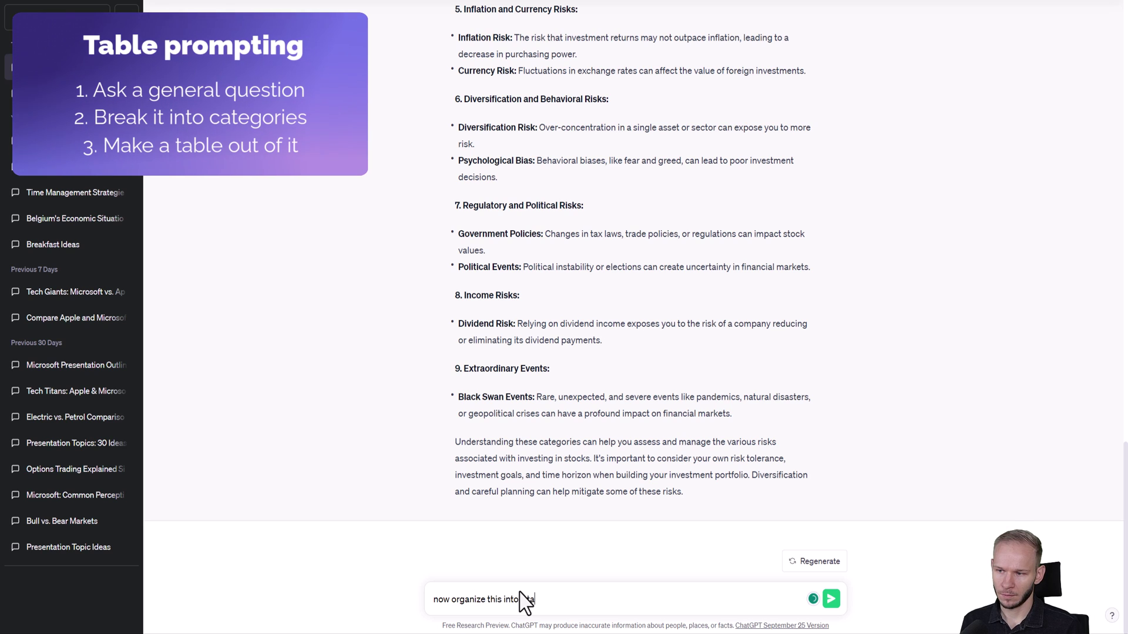
type("ble. ")
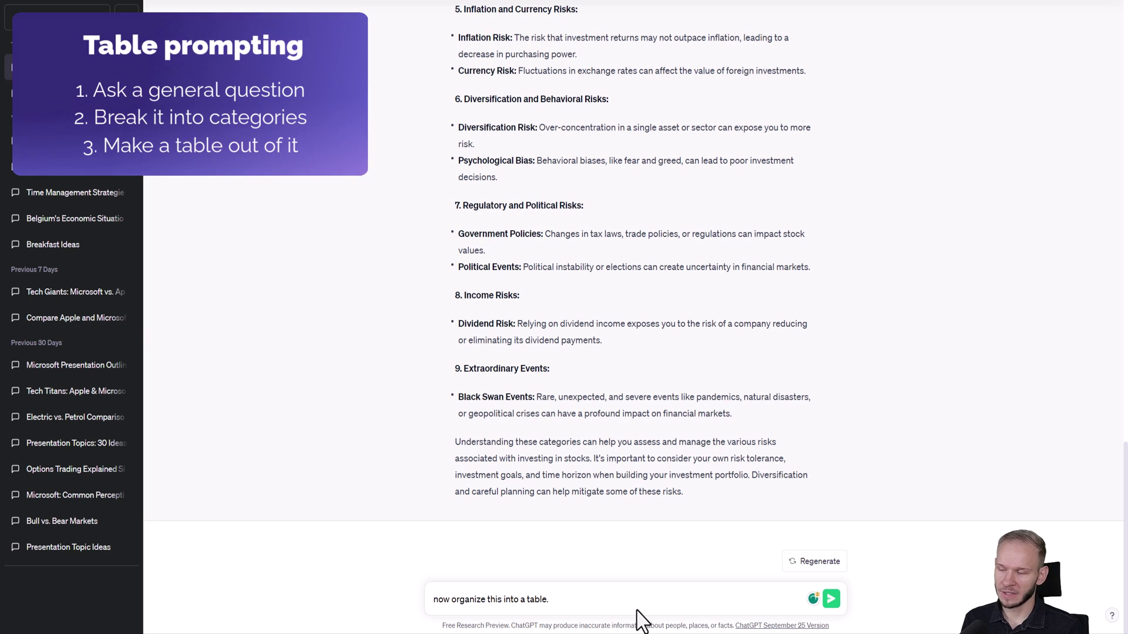
type("Use your answer and put every category into a separate")
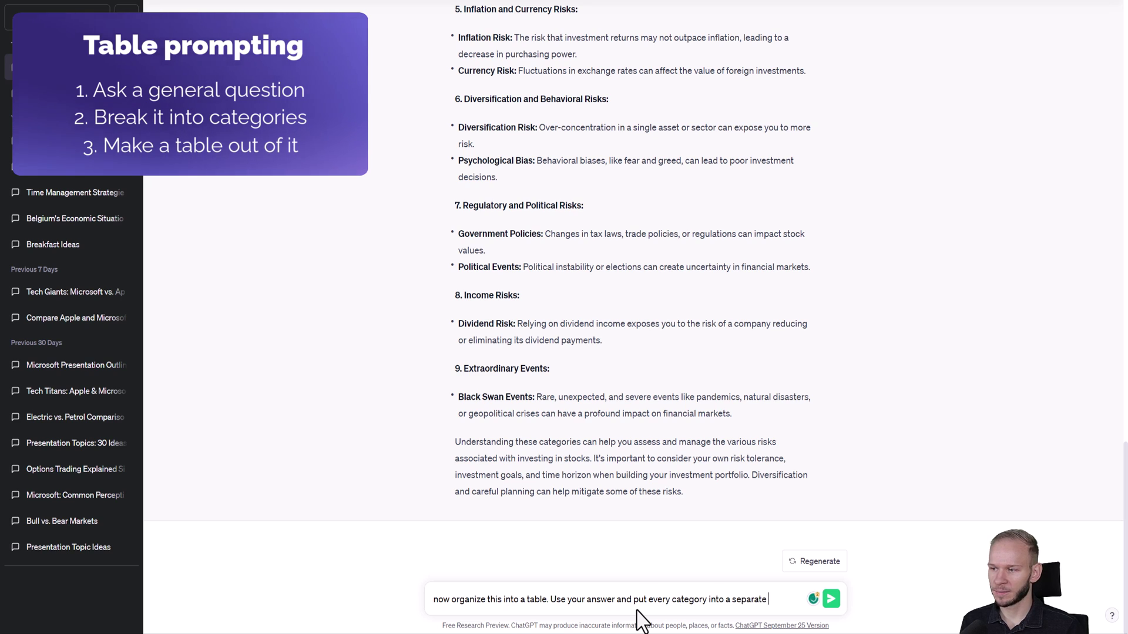
type("mn")
key("Return")
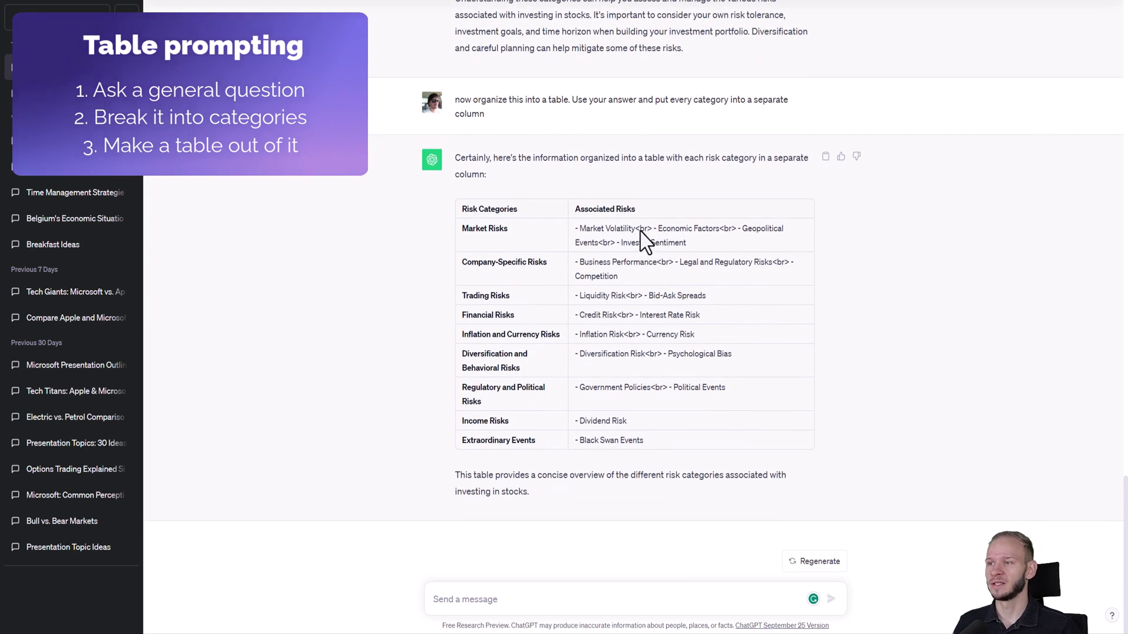
Inspect the stray <br> tag after Market Volatility and review the Risk Categories versus Associated Risks table.
left_click_drag(637, 230, 652, 231)
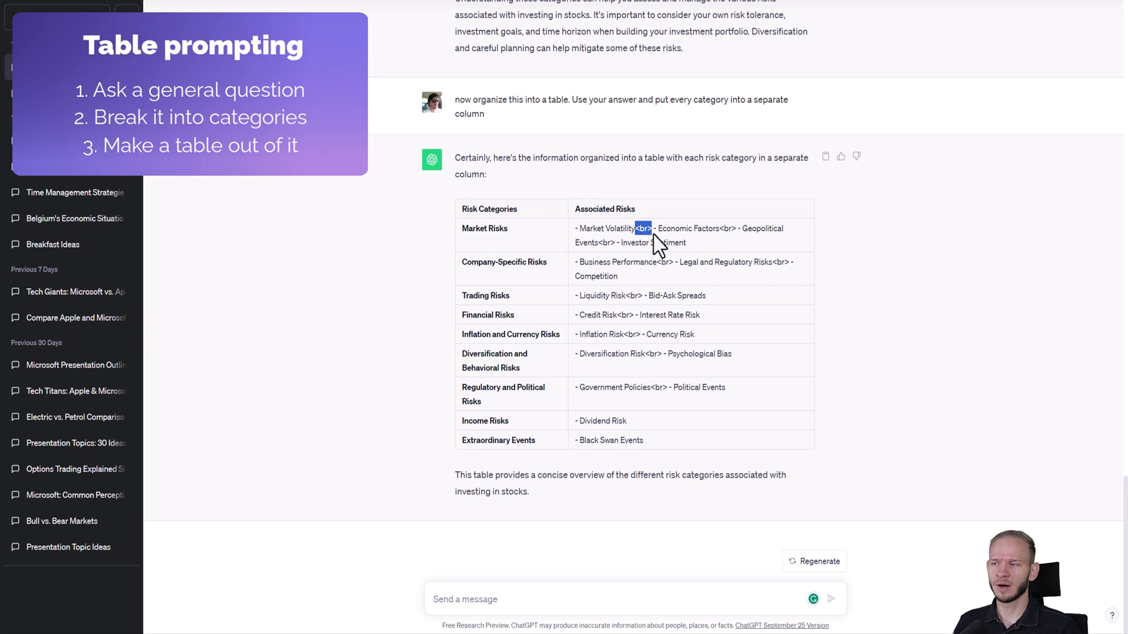
left_click(659, 250)
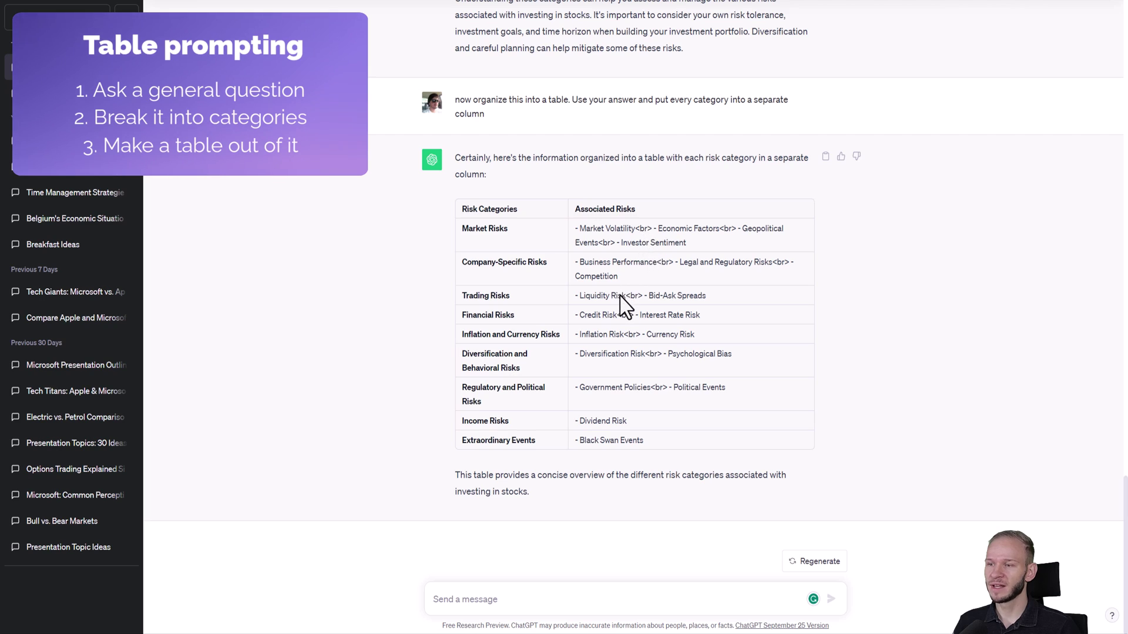
scroll(626, 306, "up", 20)
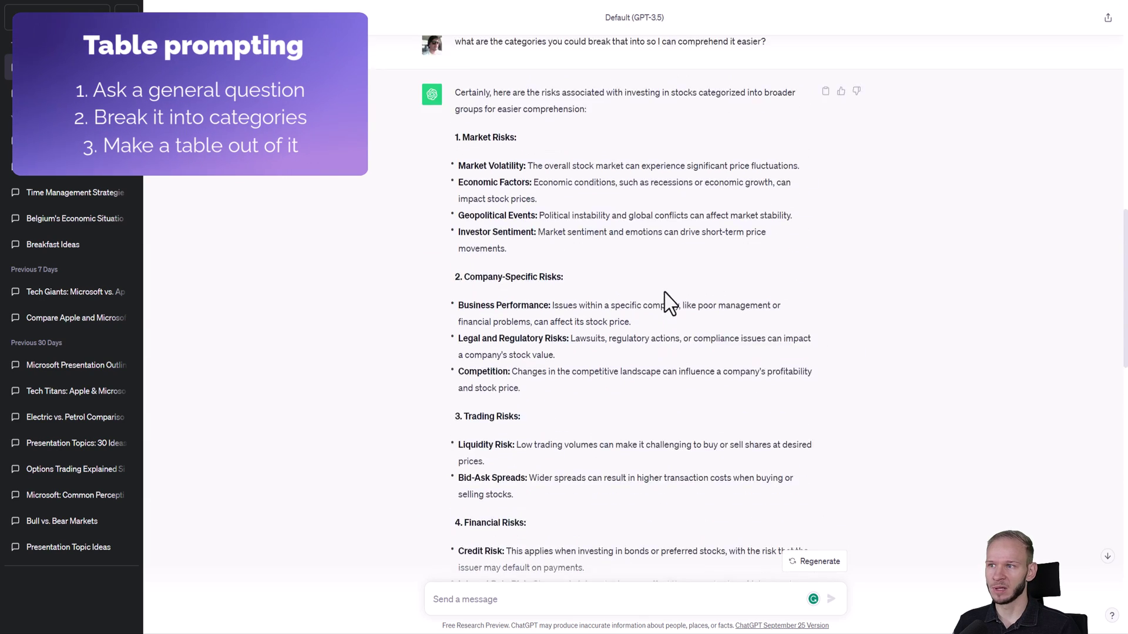
scroll(687, 285, "down", 10)
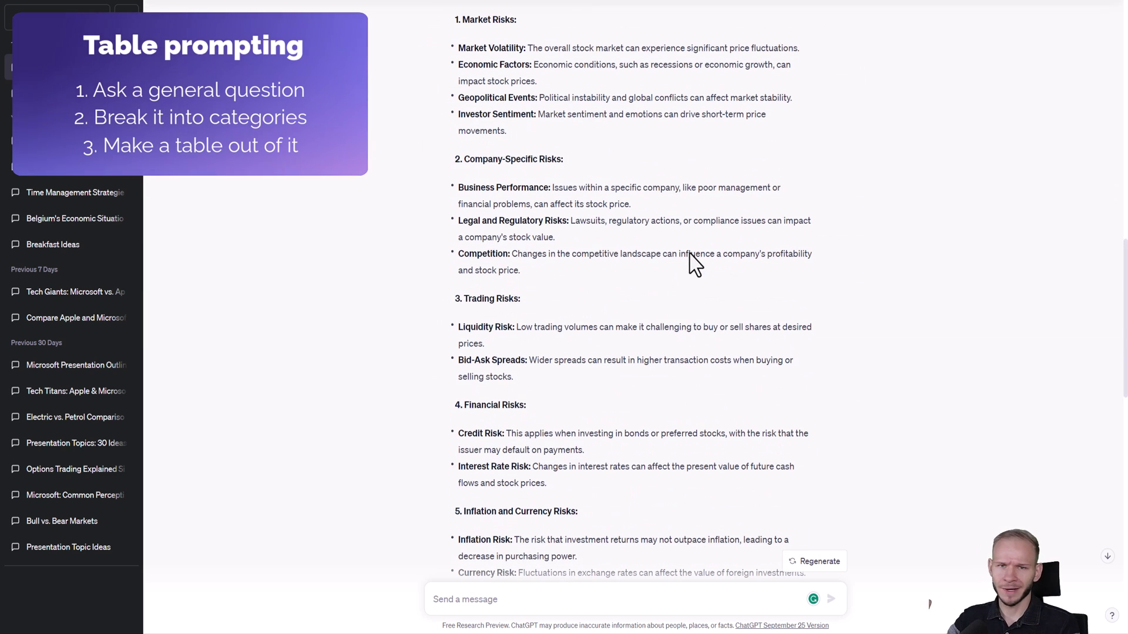
scroll(693, 264, "down", 10)
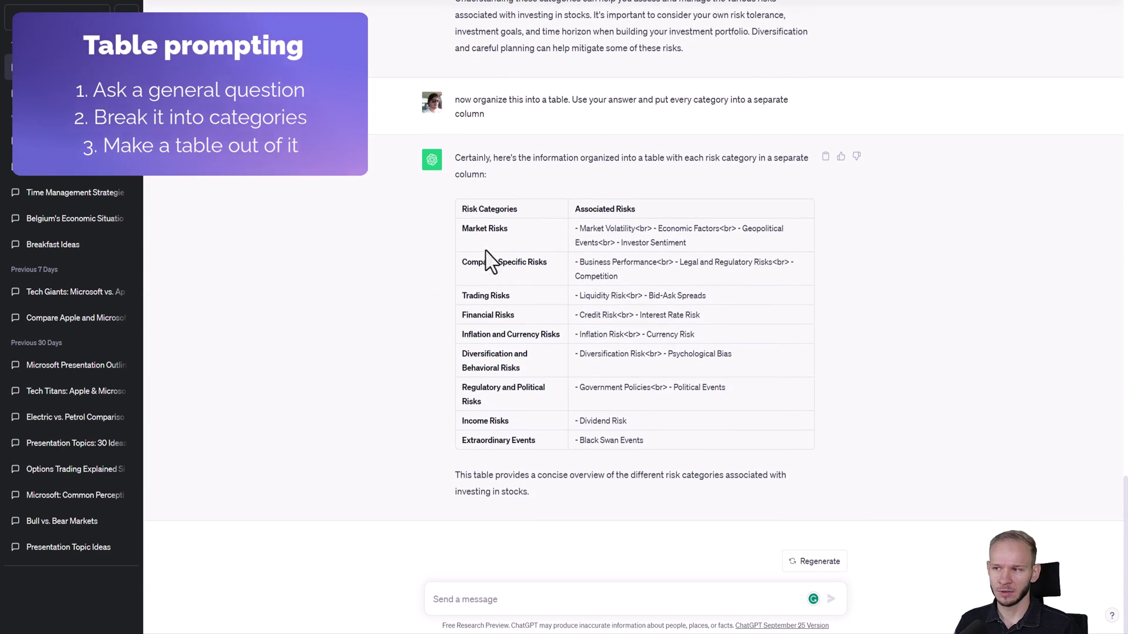
Copy the ChatGPT risk table and paste it onto a new slide 4 in PowerPoint.
left_click(464, 208)
left_click_drag(467, 212, 742, 447)
key("ctrl+c")
key("alt+Tab")
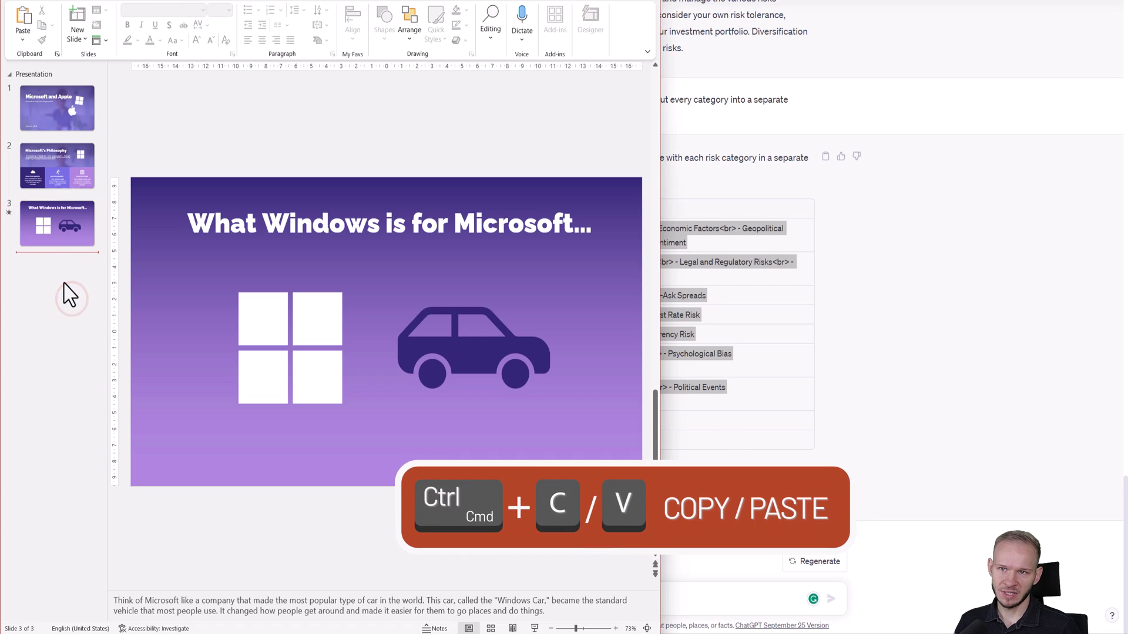
right_click(68, 289)
left_click(86, 327)
left_click(411, 414)
key("ctrl+v")
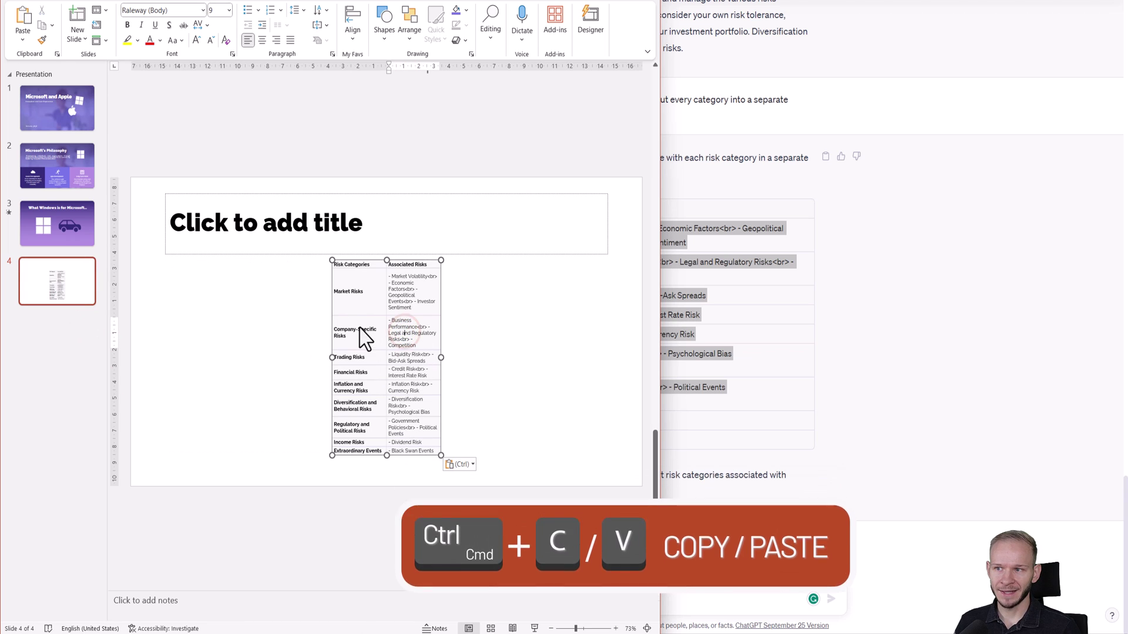
Confirm the pasted table is editable, enlarge its text to 18 pt, then return to ChatGPT.
left_click(370, 294)
type("fdgdfggfdgfdgfdfdgs")
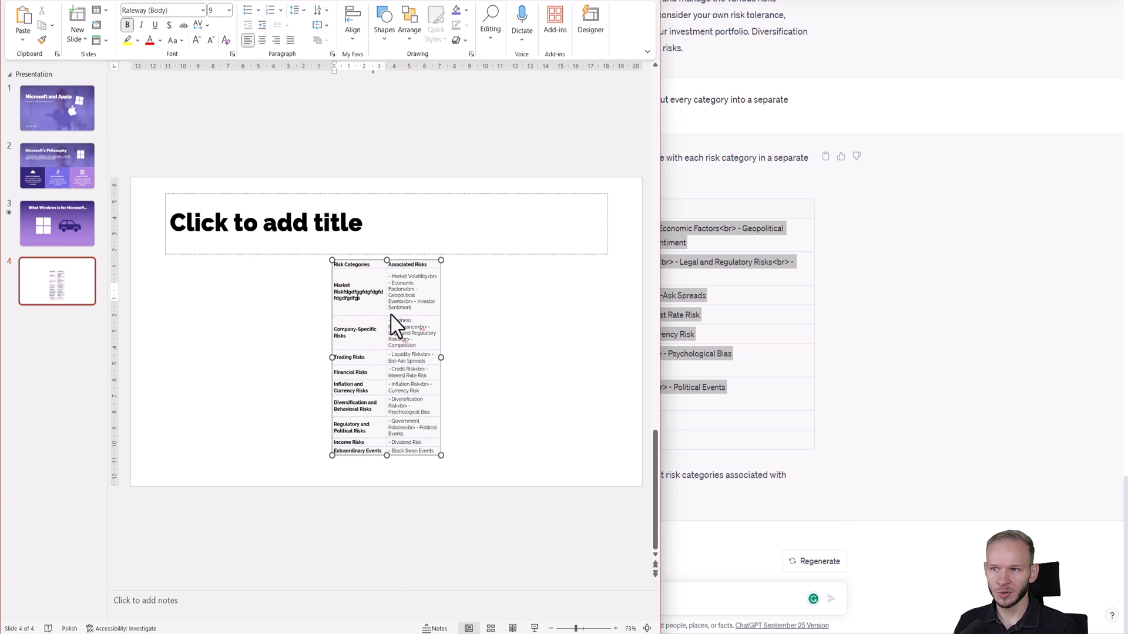
key("ctrl+z")
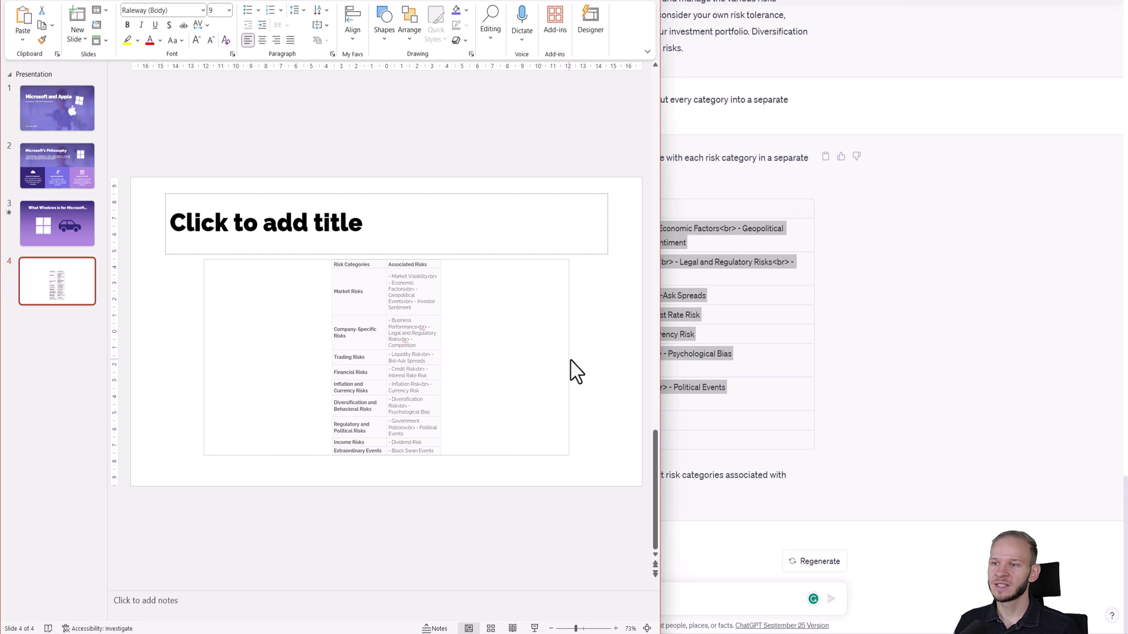
left_click(575, 371)
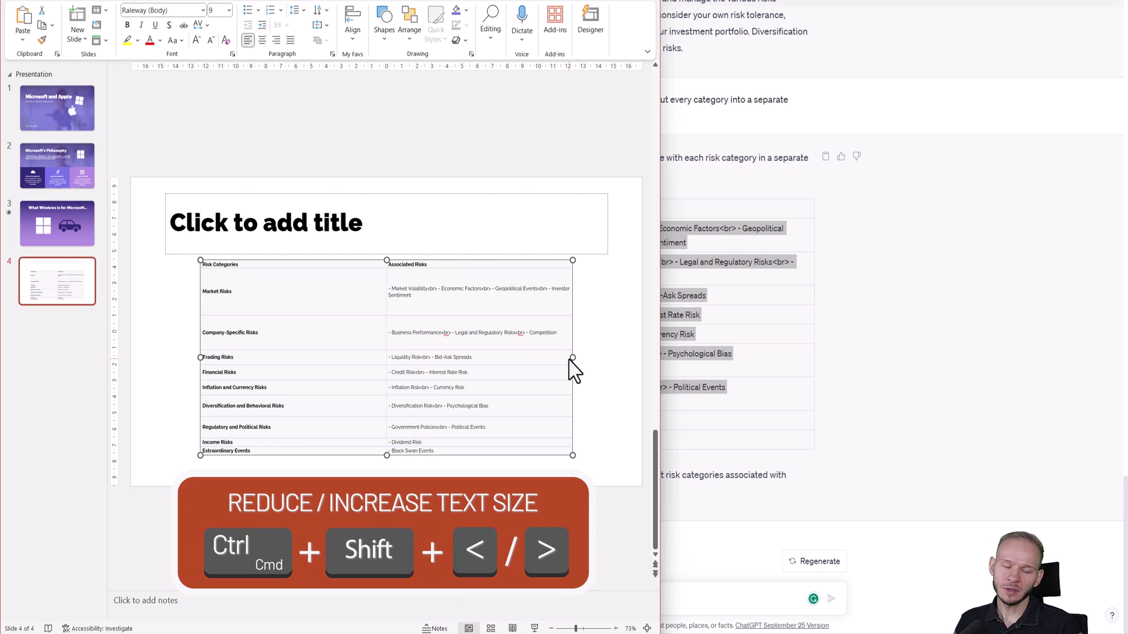
key("ctrl+shift+period")
key("ctrl+shift+period")
key("ctrl+shift+period")
key("ctrl+shift+period")
key("ctrl+shift+period")
key("ctrl+shift+period")
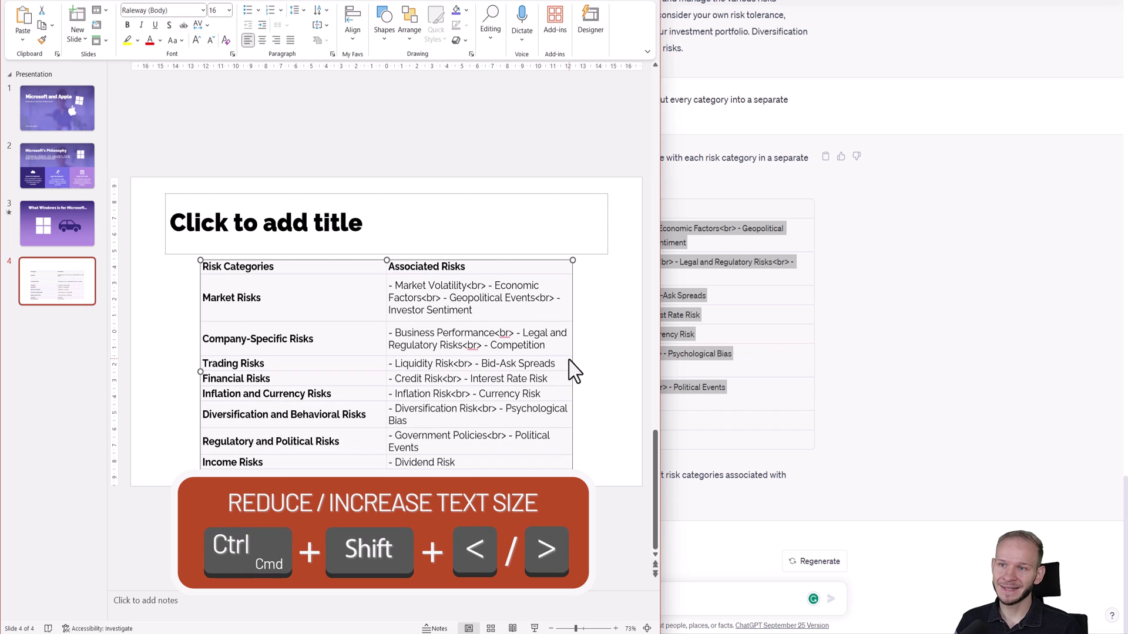
key("ctrl+shift+period")
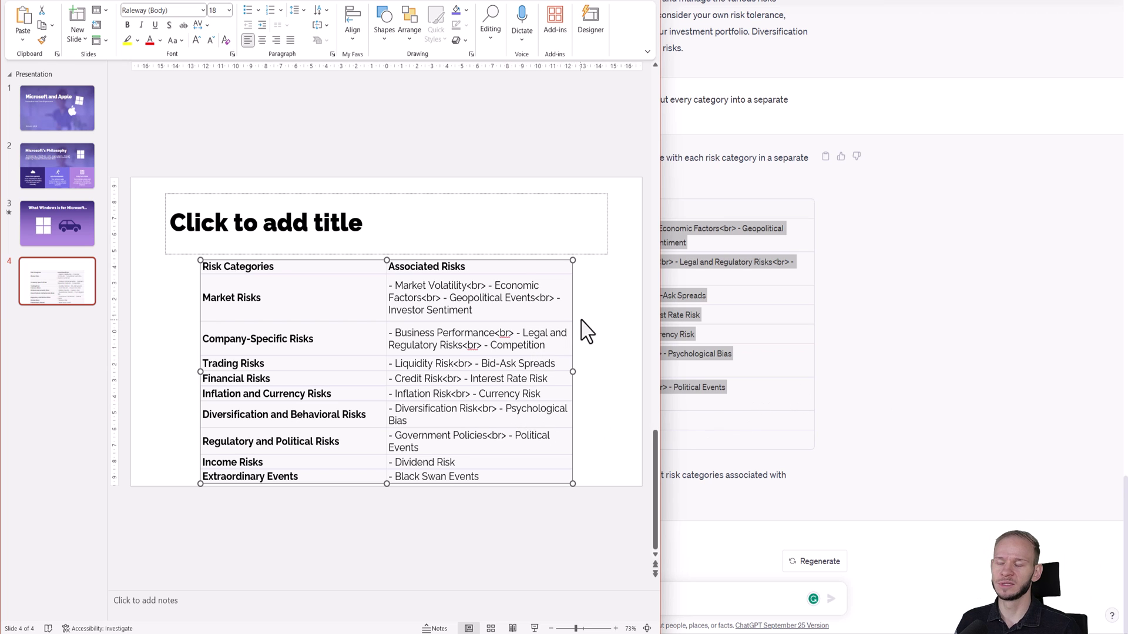
left_click(787, 341)
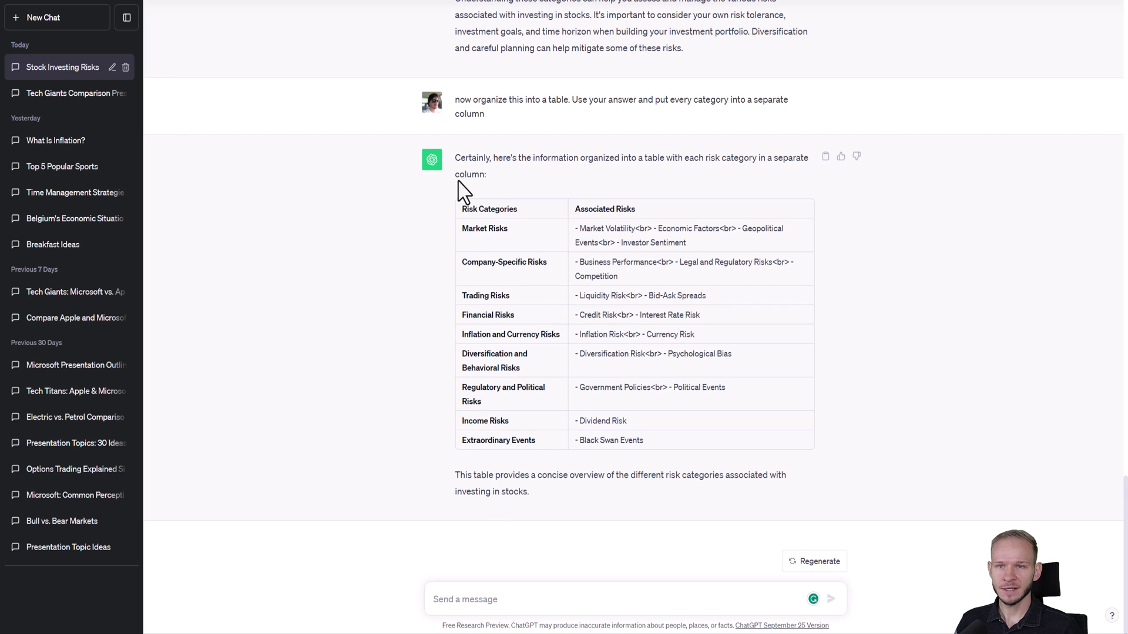
left_click_drag(462, 207, 702, 447)
left_click(700, 448)
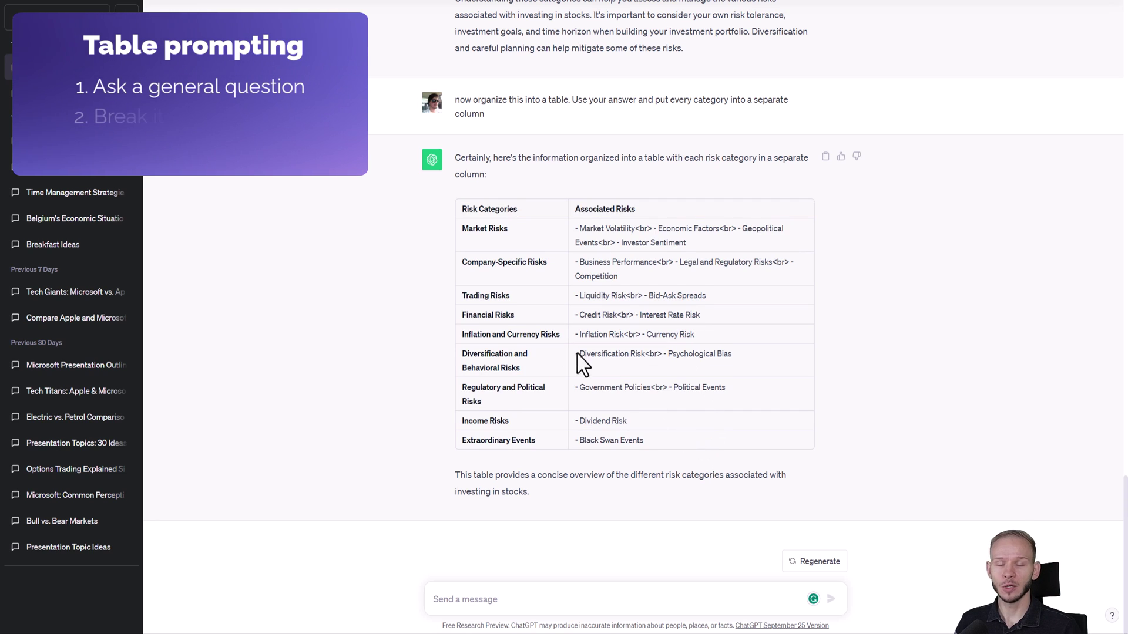
scroll(617, 249, "up", 10)
scroll(616, 259, "up", 2)
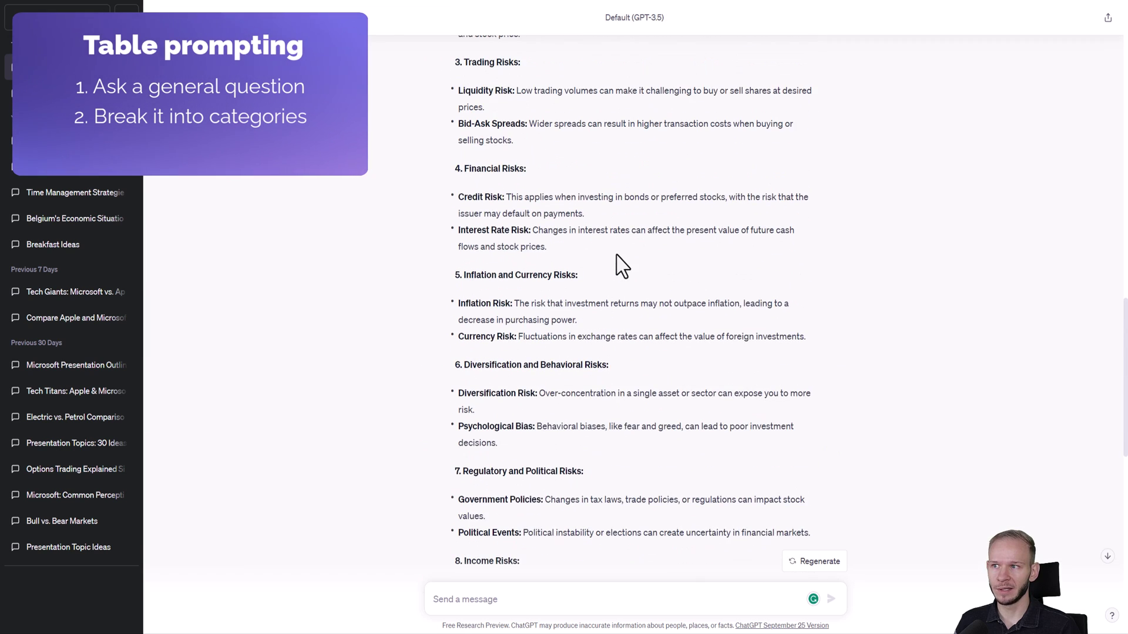
scroll(618, 276, "down", 12)
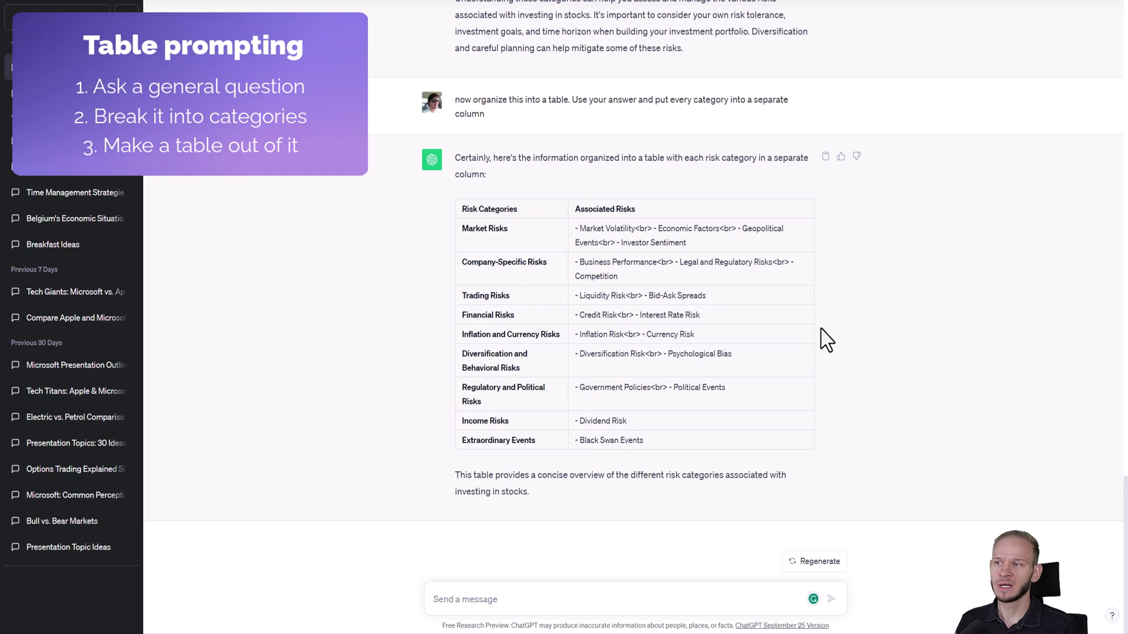
key("alt+Tab")
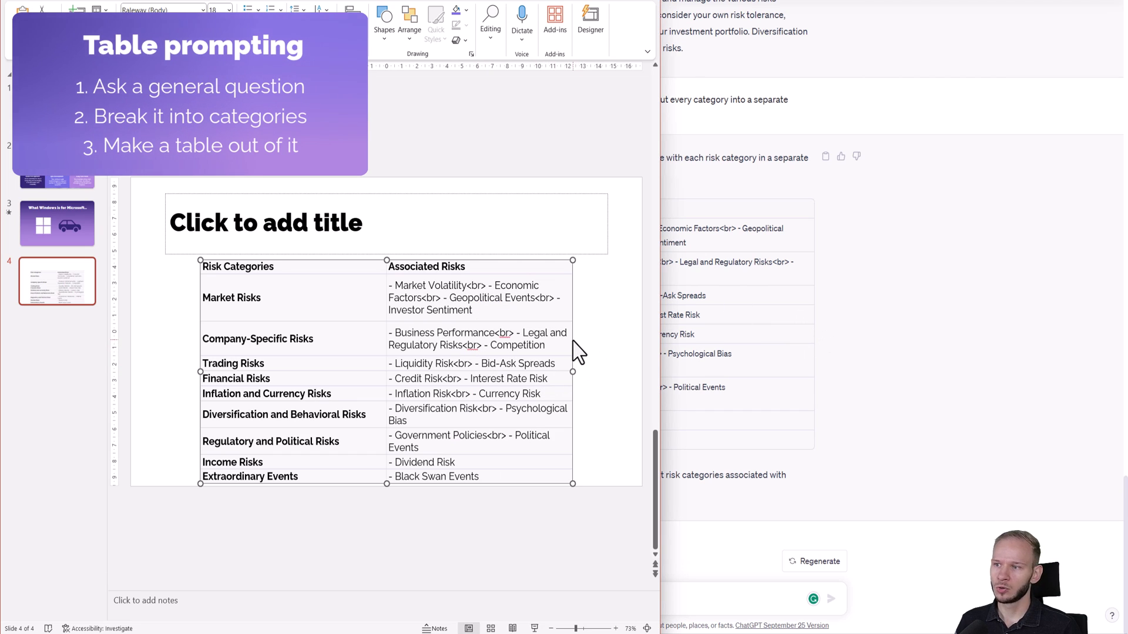
left_click(789, 333)
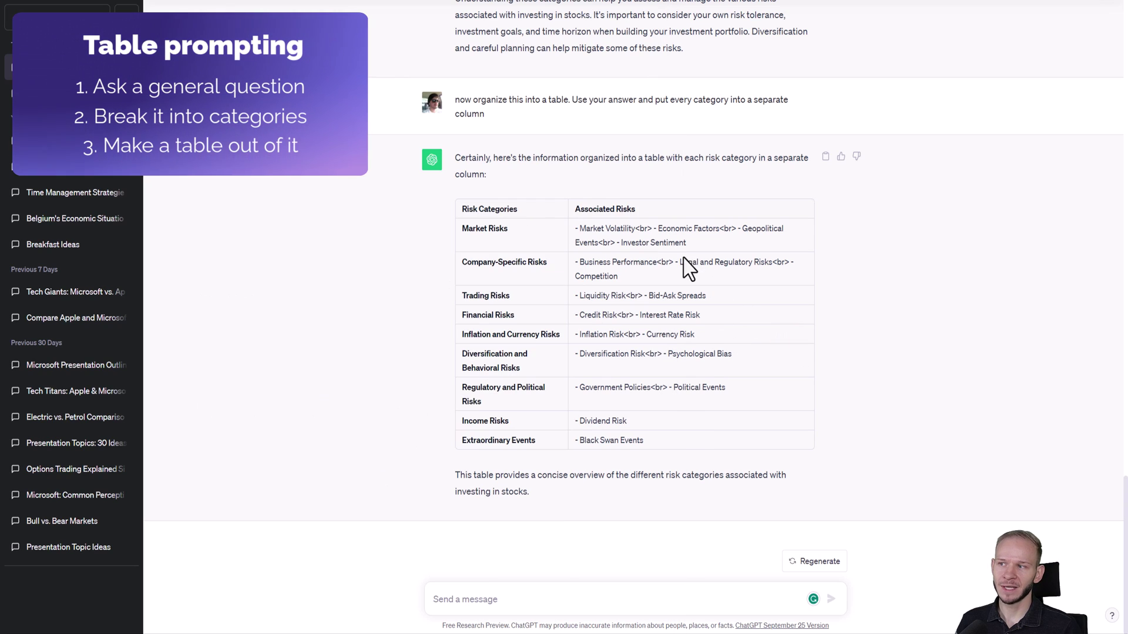